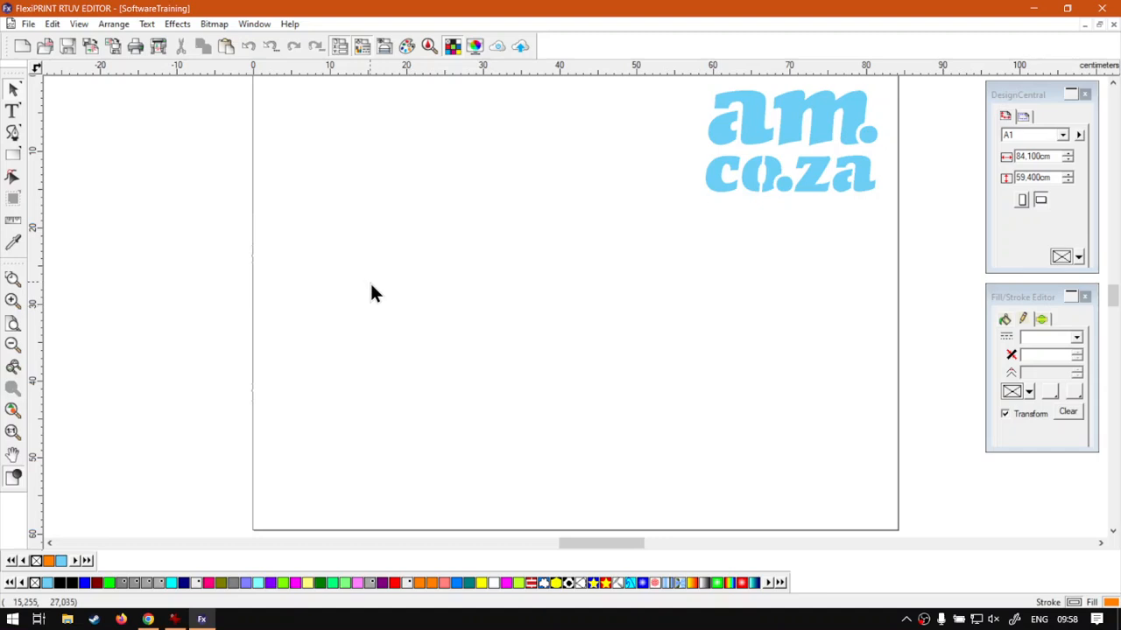
- Draw an orange rectangle about 14 × 12.9 cm in the middle of the page and move it slightly
{"action": "left_click", "coordinate": [15, 156]}
{"action": "left_click_drag", "start_coordinate": [411, 246], "coordinate": [520, 345]}
{"action": "left_click", "coordinate": [12, 91]}
{"action": "left_click_drag", "start_coordinate": [479, 289], "coordinate": [534, 296]}
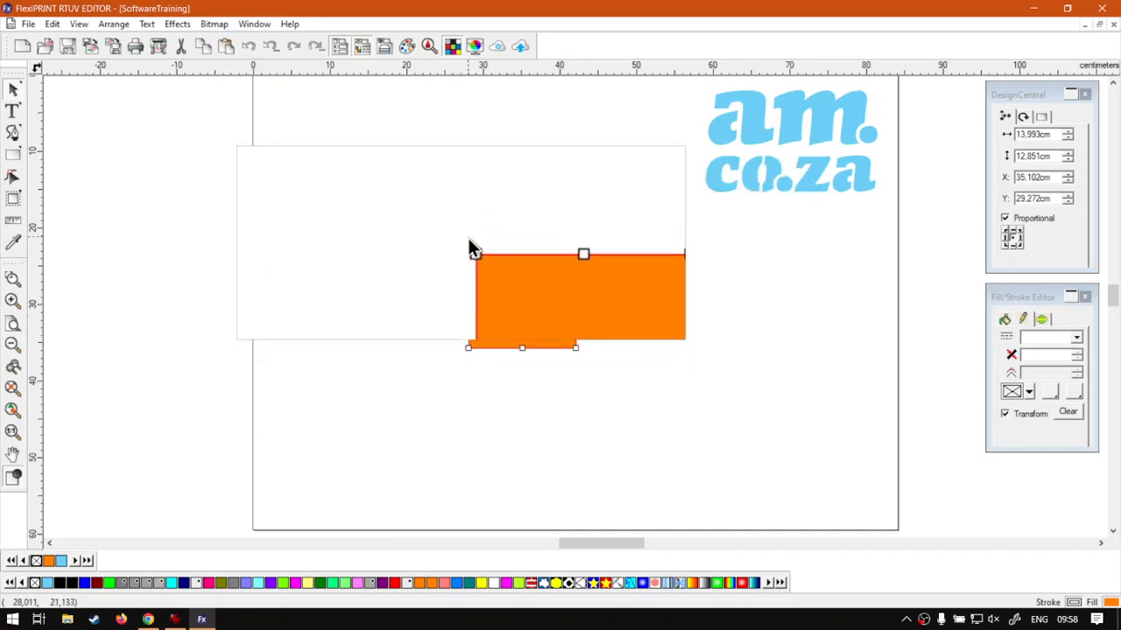
- Cycle the selected rectangle through its rotate and skew handles and shape-editing handles back to the scaling handles
{"action": "left_click", "coordinate": [552, 263]}
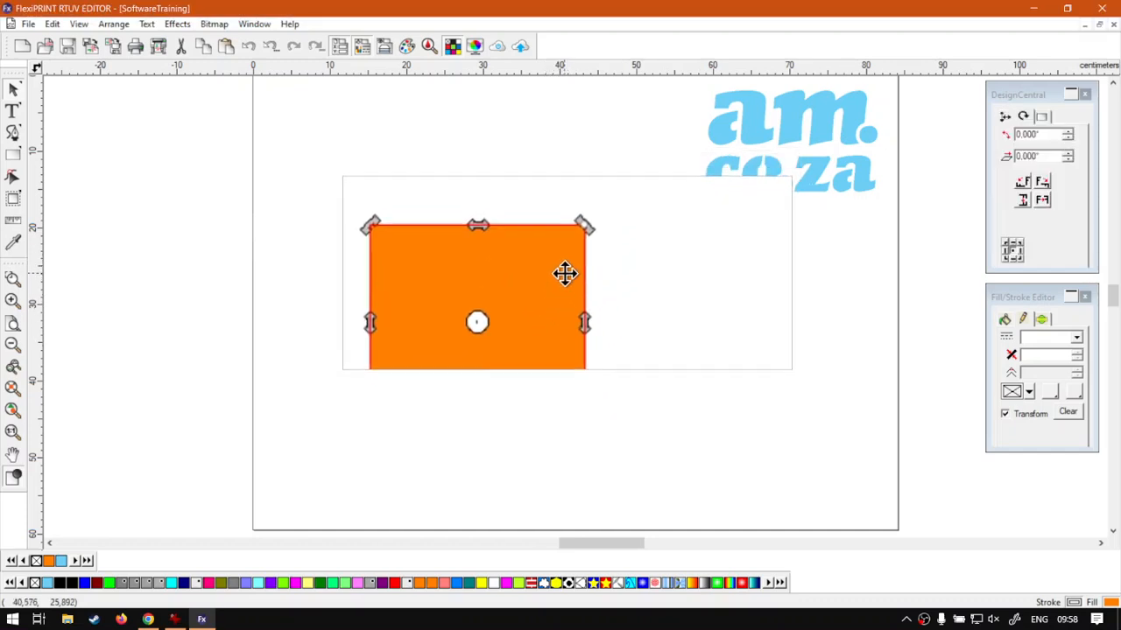
{"action": "left_click", "coordinate": [563, 273]}
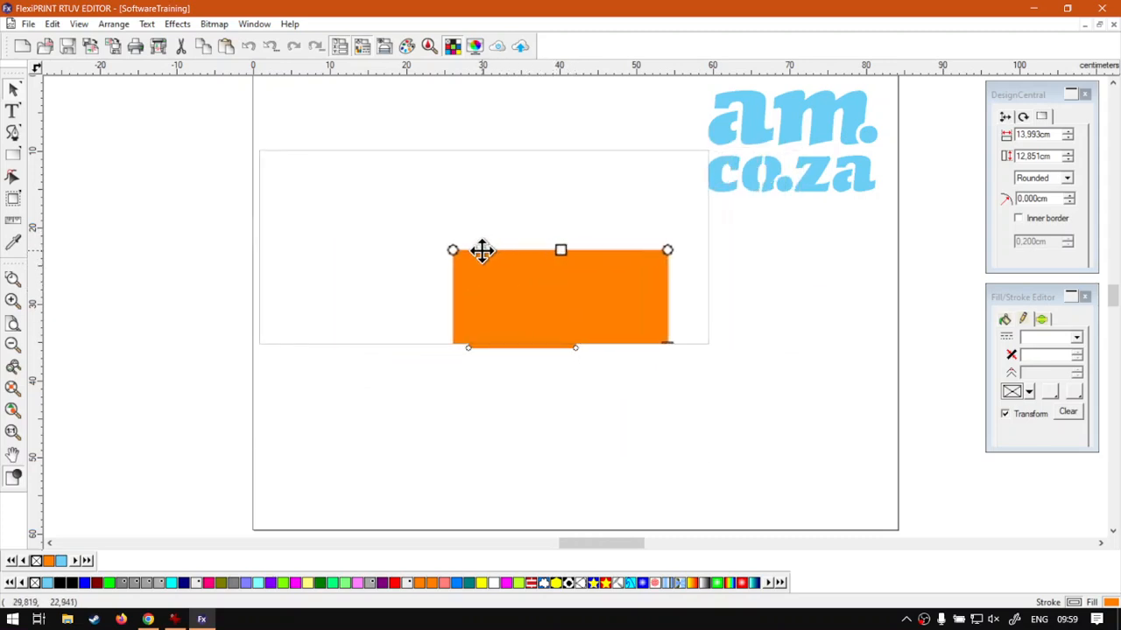
{"action": "left_click", "coordinate": [554, 276]}
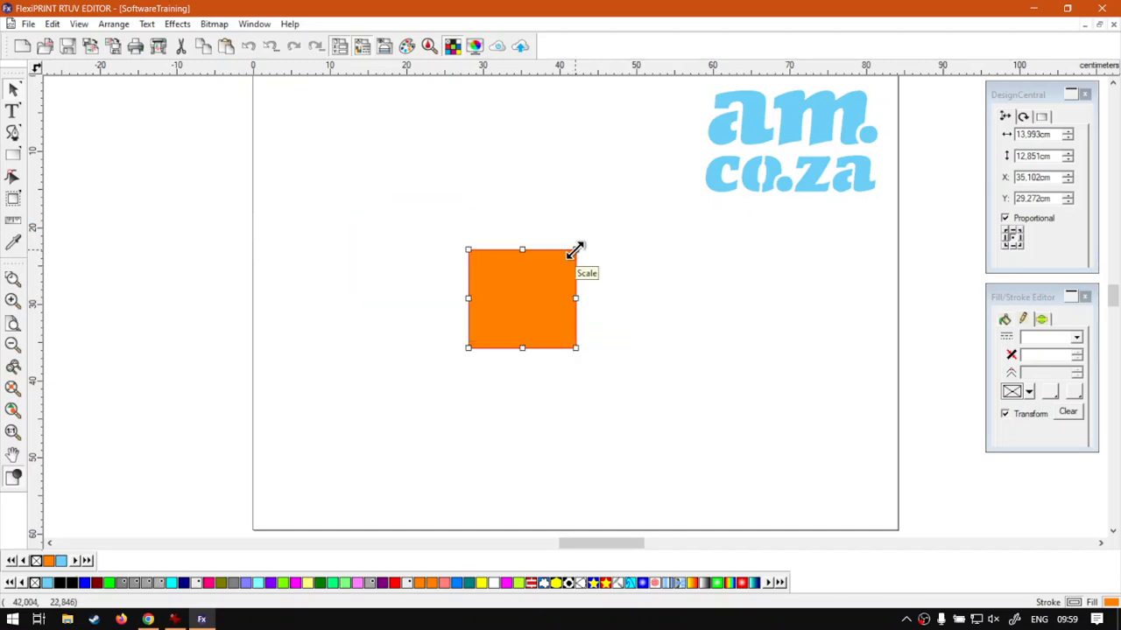
- Scale the rectangle up proportionally from its corner to about 29.6 × 27.2 cm, keeping it near the page centre
{"action": "left_click_drag", "start_coordinate": [575, 251], "coordinate": [681, 180]}
{"action": "left_click_drag", "start_coordinate": [583, 202], "coordinate": [567, 299]}
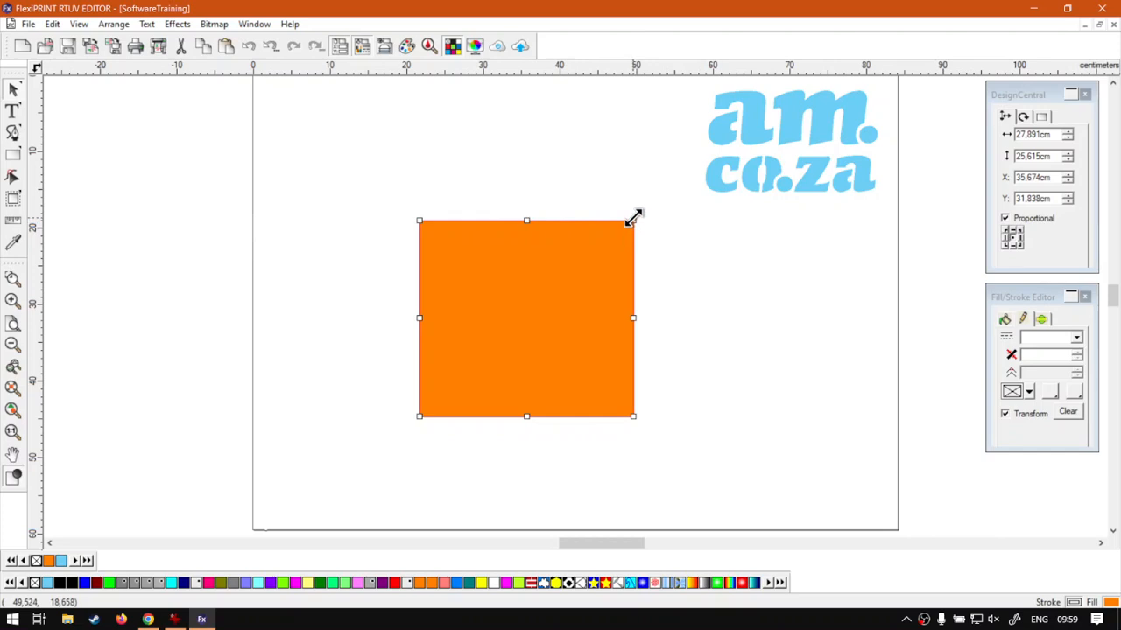
{"action": "mouse_move", "coordinate": [633, 219]}
{"action": "left_mouse_down"}
{"action": "mouse_move", "coordinate": [563, 175]}
{"action": "mouse_move", "coordinate": [689, 207]}
{"action": "mouse_move", "coordinate": [815, 333]}
{"action": "mouse_move", "coordinate": [643, 252]}
{"action": "mouse_move", "coordinate": [661, 210]}
{"action": "mouse_move", "coordinate": [703, 192]}
{"action": "mouse_move", "coordinate": [596, 167]}
{"action": "mouse_move", "coordinate": [630, 167]}
{"action": "mouse_move", "coordinate": [630, 207]}
{"action": "mouse_move", "coordinate": [664, 190]}
{"action": "mouse_move", "coordinate": [446, 335]}
{"action": "mouse_move", "coordinate": [425, 328]}
{"action": "mouse_move", "coordinate": [651, 221]}
{"action": "mouse_move", "coordinate": [647, 196]}
{"action": "mouse_move", "coordinate": [645, 209]}
{"action": "left_mouse_up"}
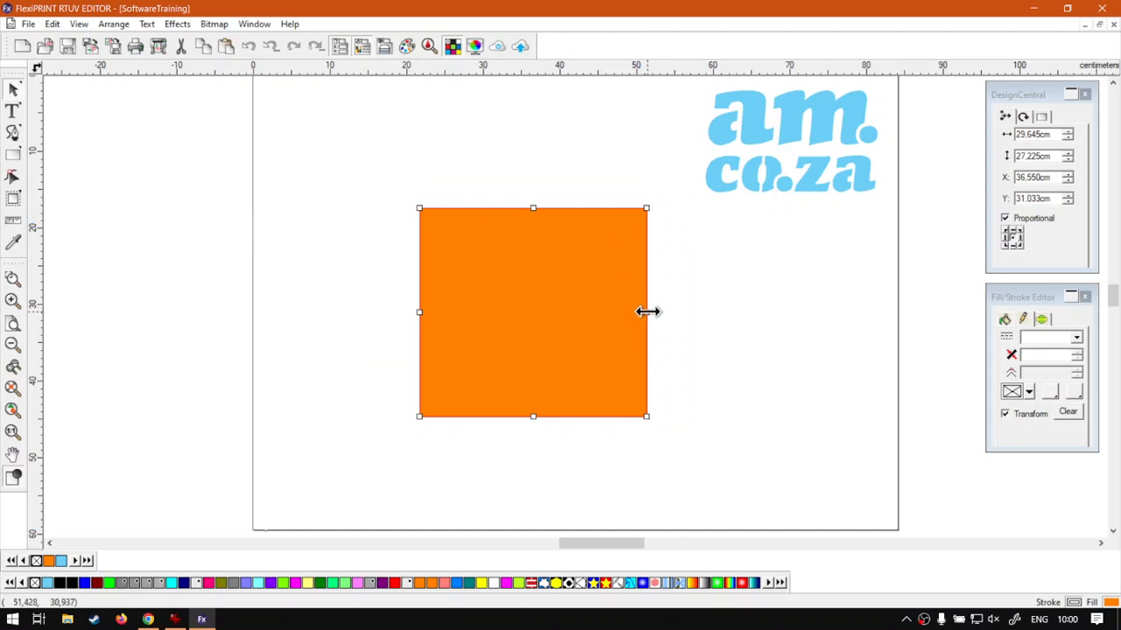
- Stretch the rectangle by its edges to about 40.9 cm wide and 10.6 cm high, and reposition it
{"action": "left_click_drag", "start_coordinate": [648, 312], "coordinate": [734, 295]}
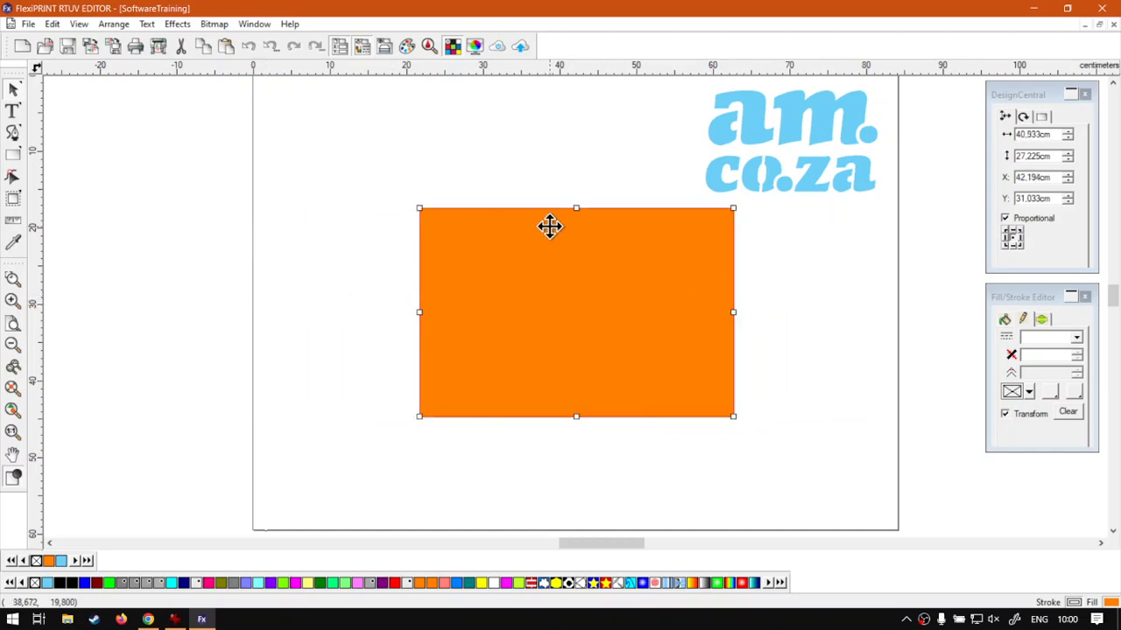
{"action": "left_click_drag", "start_coordinate": [577, 209], "coordinate": [593, 336]}
{"action": "left_click_drag", "start_coordinate": [627, 376], "coordinate": [590, 313]}
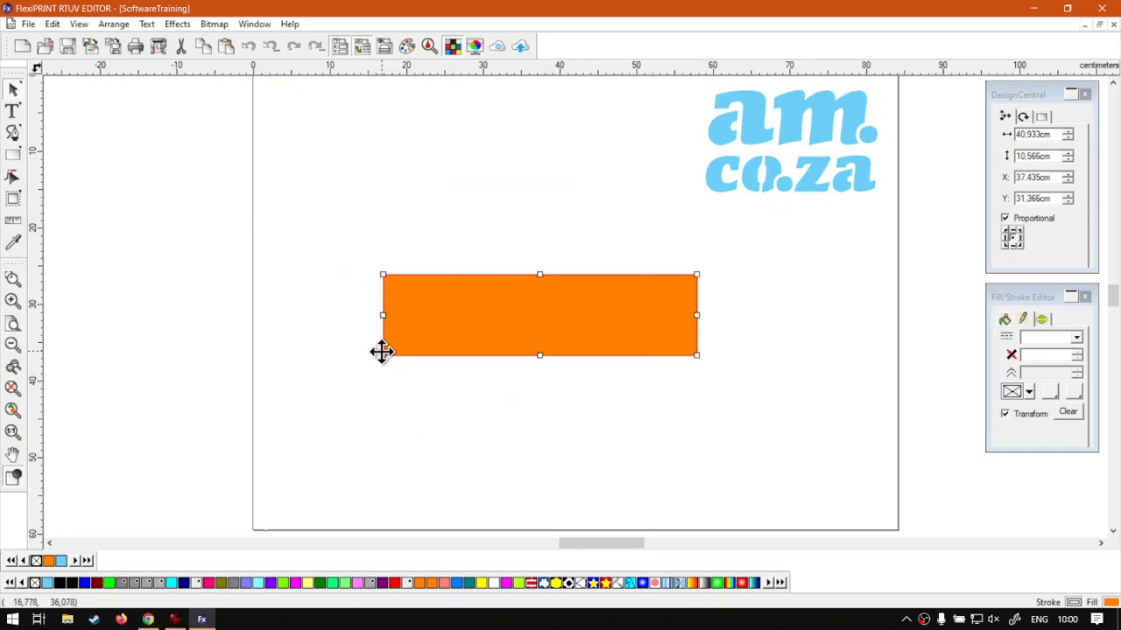
- Enlarge the rectangle freely to about 45.4 × 16 cm and halve its width to about 22.7 cm
{"action": "left_click_drag", "start_coordinate": [383, 355], "coordinate": [428, 365]}
{"action": "left_click_drag", "start_coordinate": [524, 273], "coordinate": [522, 241]}
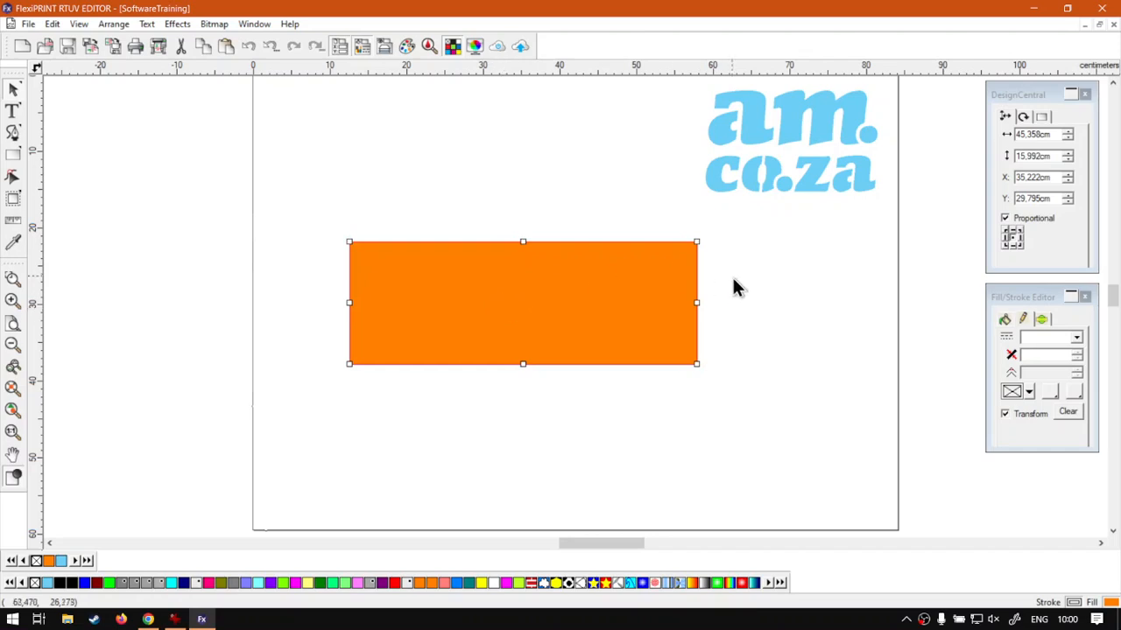
{"action": "left_click_drag", "start_coordinate": [696, 300], "coordinate": [518, 302]}
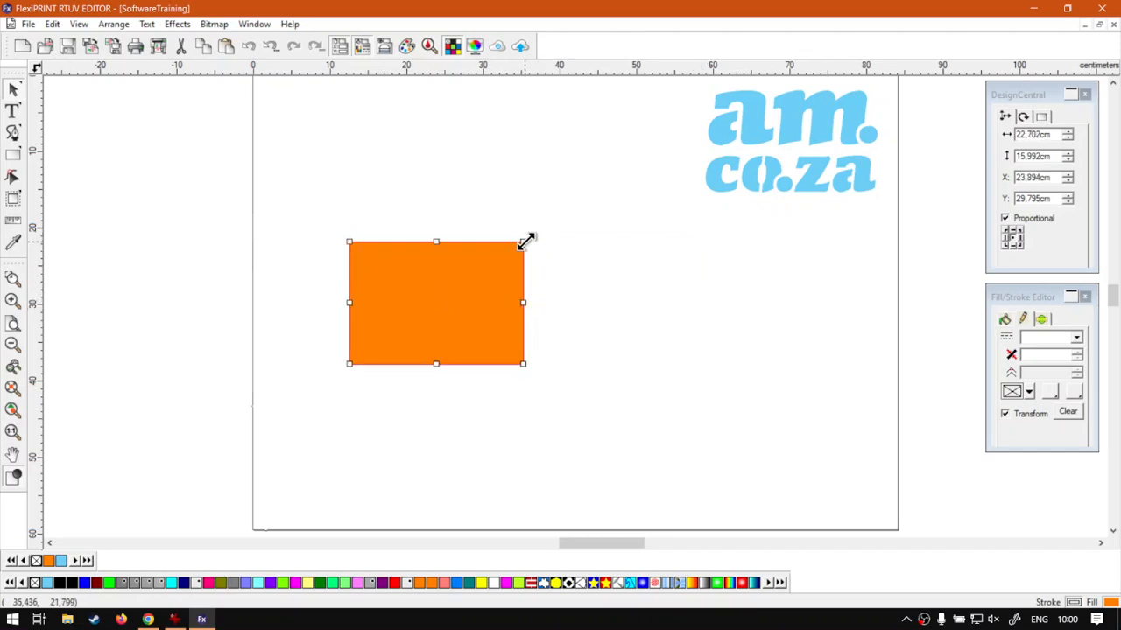
- Move the rectangle to the page's lower-left corner and scale it proportionally to about 59.9 × 42.2 cm
{"action": "left_click_drag", "start_coordinate": [456, 293], "coordinate": [361, 453]}
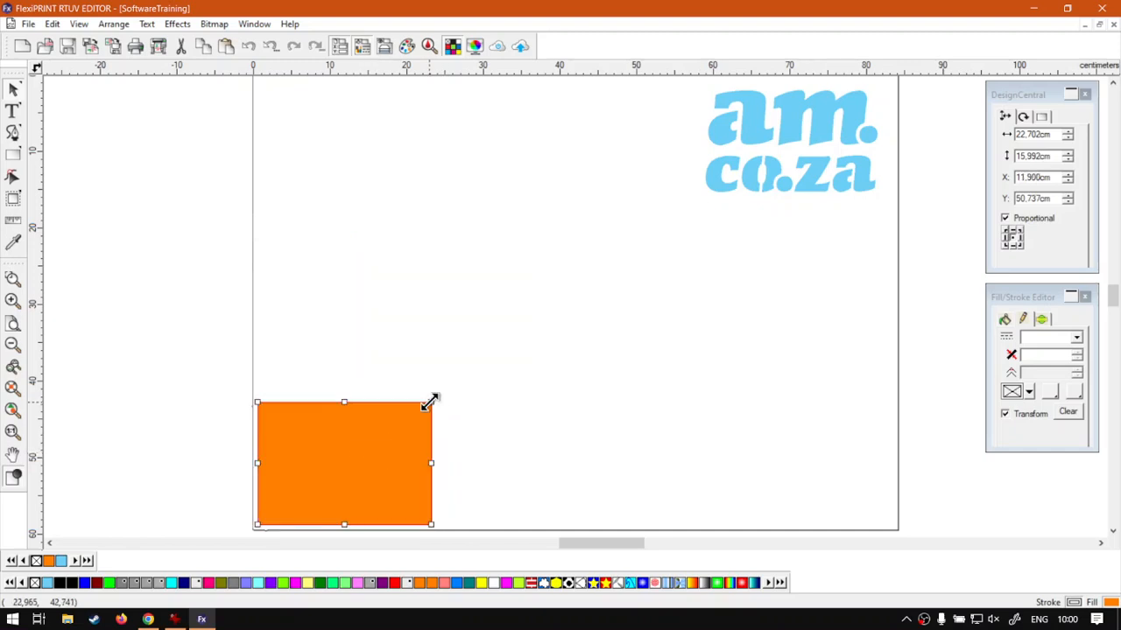
{"action": "left_click_drag", "start_coordinate": [429, 403], "coordinate": [714, 216]}
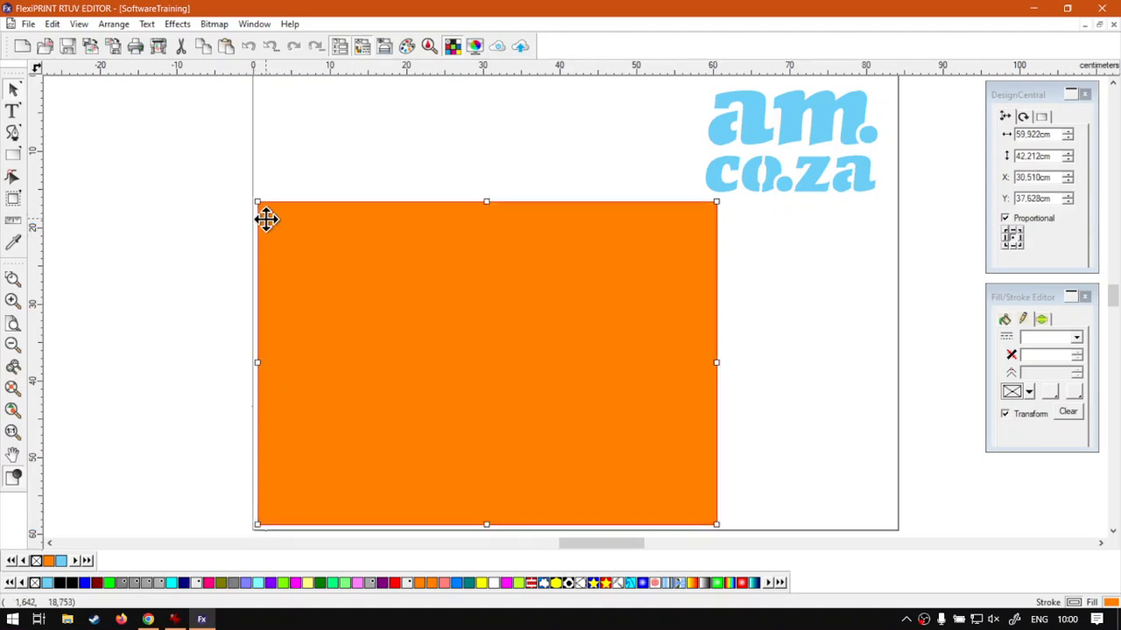
- Shrink the rectangle from its corner to about 12 × 11.9 cm and move it near the page centre
{"action": "left_click_drag", "start_coordinate": [256, 202], "coordinate": [546, 390]}
{"action": "left_click_drag", "start_coordinate": [552, 337], "coordinate": [502, 325]}
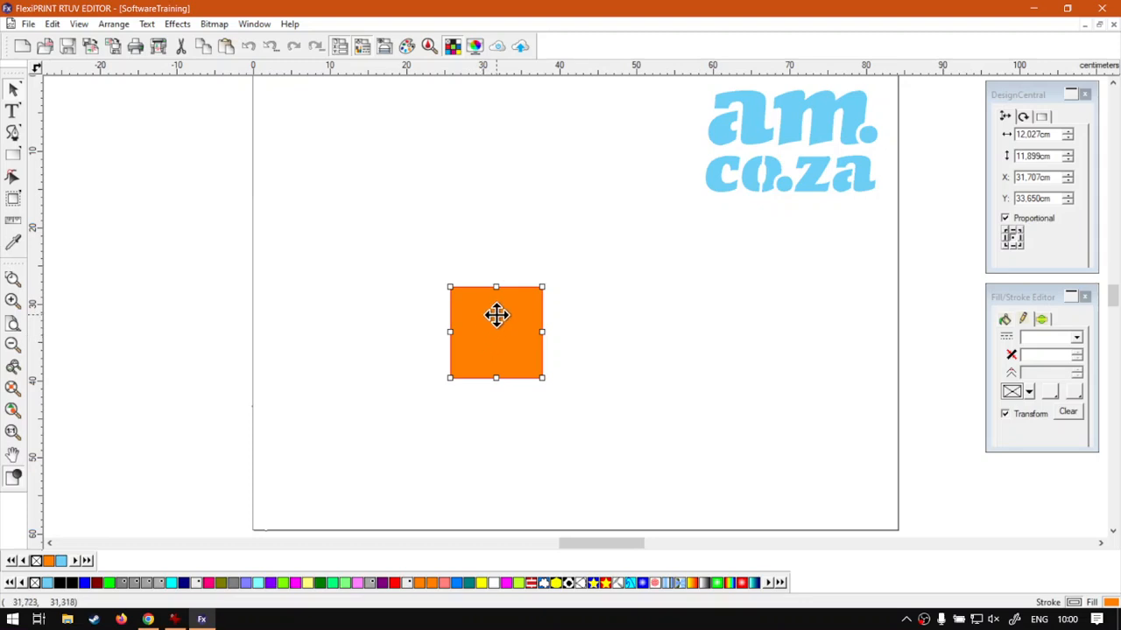
{"action": "left_click_drag", "start_coordinate": [523, 302], "coordinate": [543, 292]}
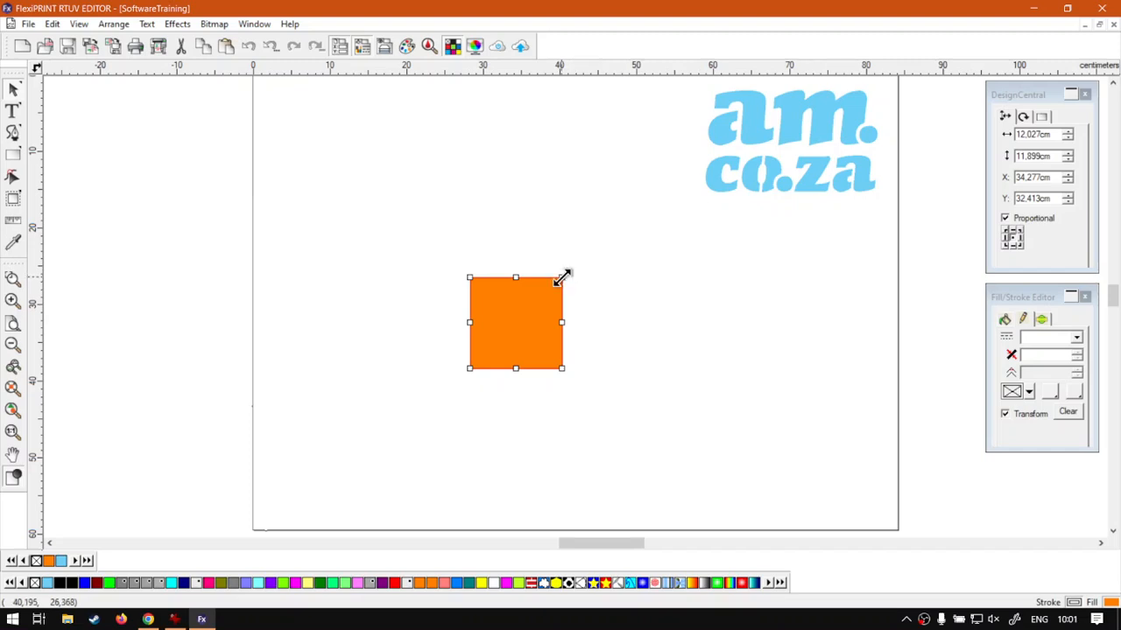
- Resize the rectangle to about 56.4 × 20.6 cm and reduce its height about its centre to about 8.9 cm
{"action": "left_click_drag", "start_coordinate": [561, 278], "coordinate": [605, 224]}
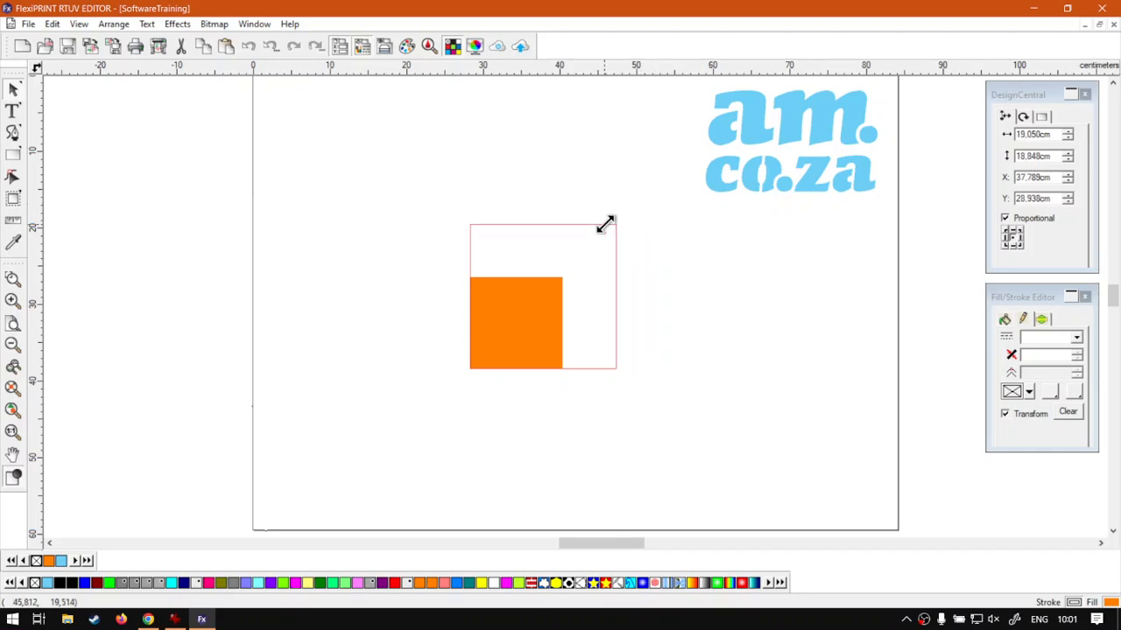
{"action": "left_click_drag", "start_coordinate": [579, 266], "coordinate": [768, 341]}
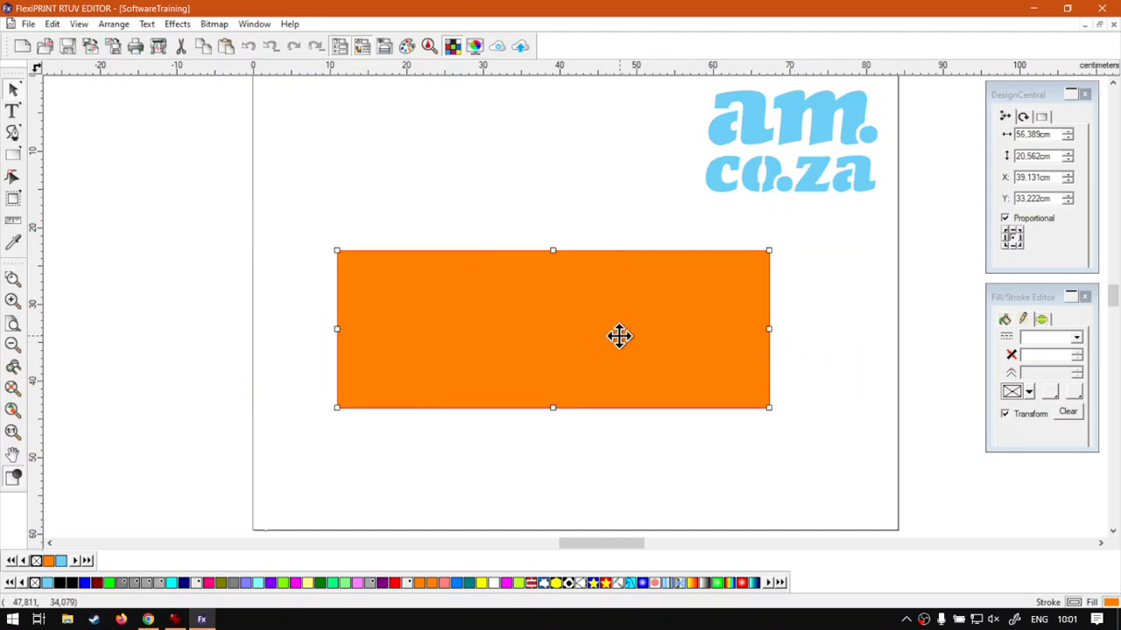
{"action": "left_click_drag", "start_coordinate": [553, 409], "coordinate": [557, 363]}
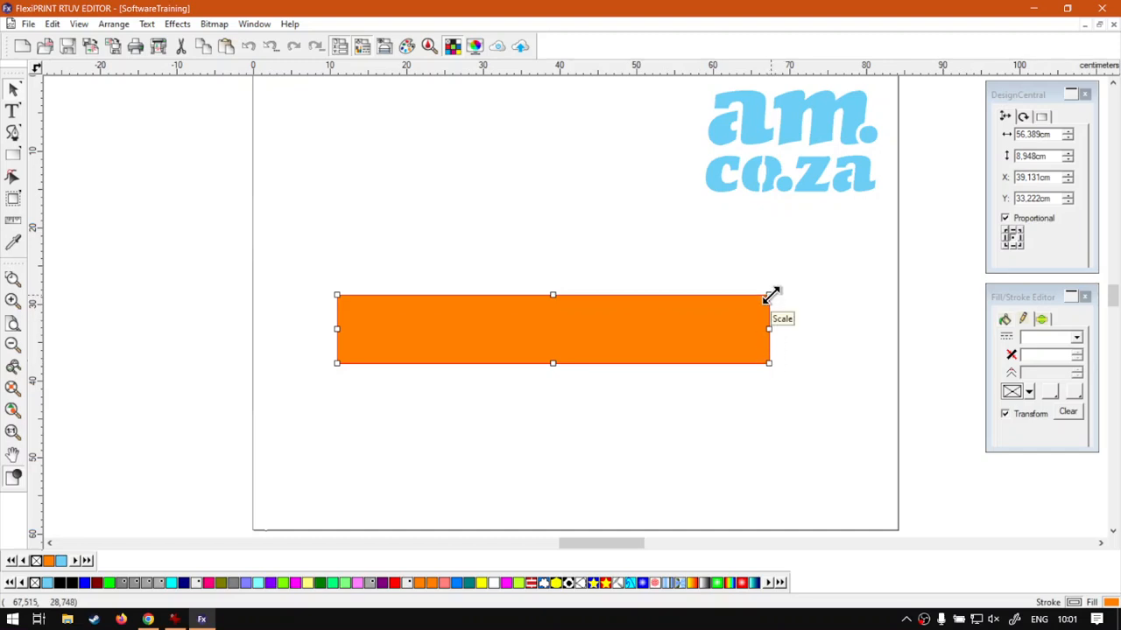
- Resize the rectangle from its corner to about 22.1 × 21.9 cm and reposition it in the middle of the page
{"action": "left_click_drag", "start_coordinate": [767, 296], "coordinate": [638, 245]}
{"action": "left_click_drag", "start_coordinate": [587, 315], "coordinate": [602, 319]}
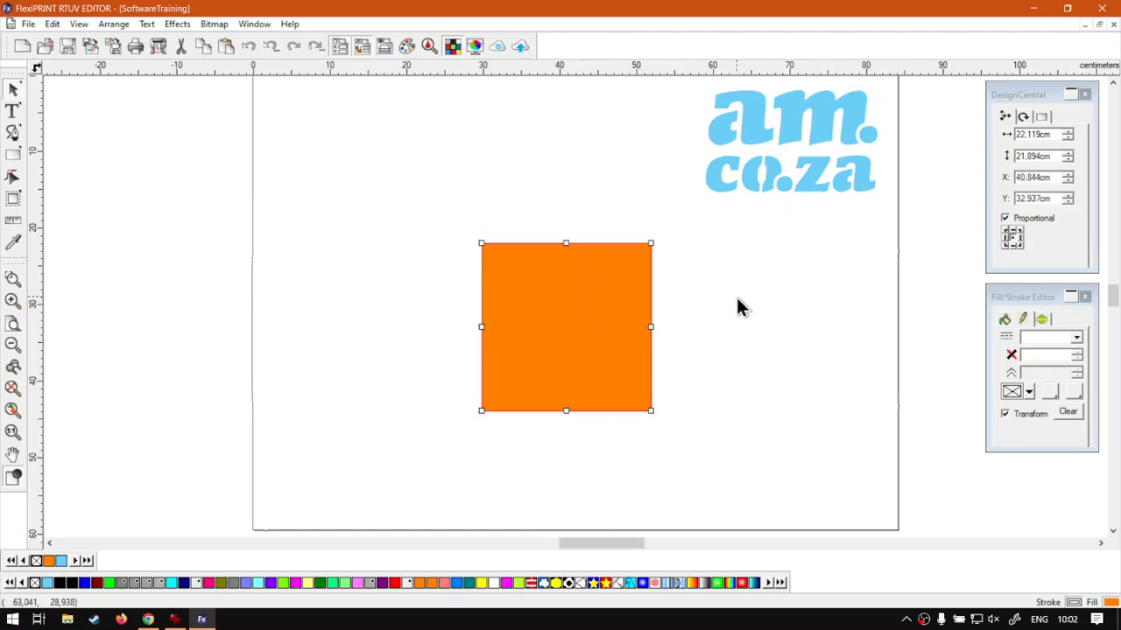
{"action": "mouse_move", "coordinate": [584, 323]}
{"action": "left_mouse_down"}
{"action": "mouse_move", "coordinate": [584, 313]}
{"action": "mouse_move", "coordinate": [582, 339]}
{"action": "left_mouse_up"}
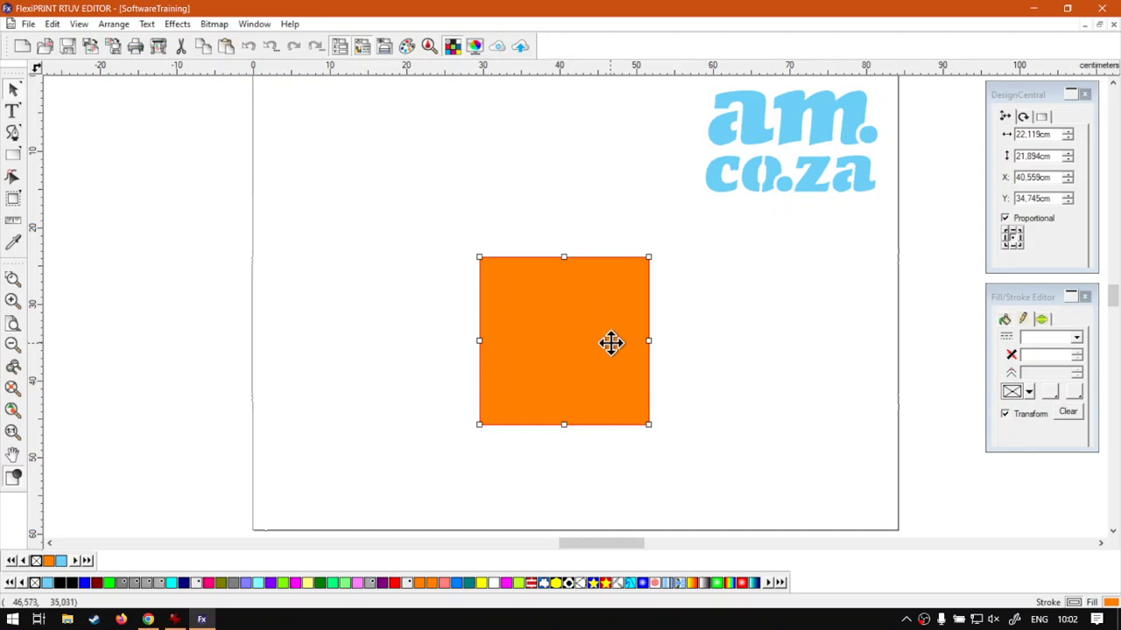
- With proportional scaling on, set the rectangle's width to 24 cm and its height to 40 cm
{"action": "left_click", "coordinate": [1005, 105]}
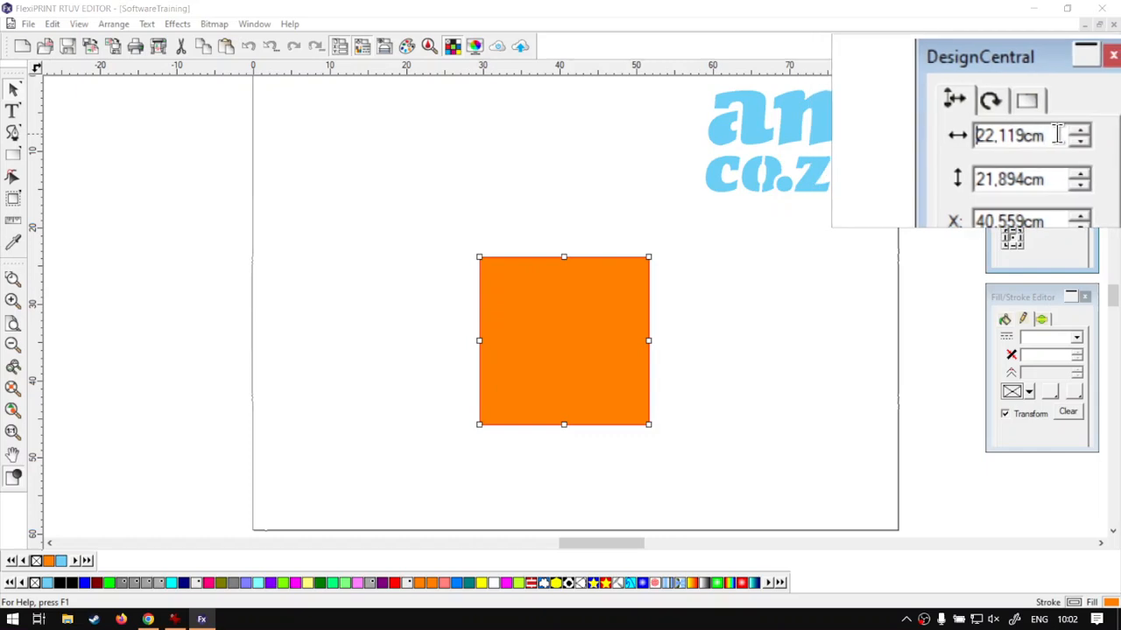
{"action": "double_click", "coordinate": [1057, 134]}
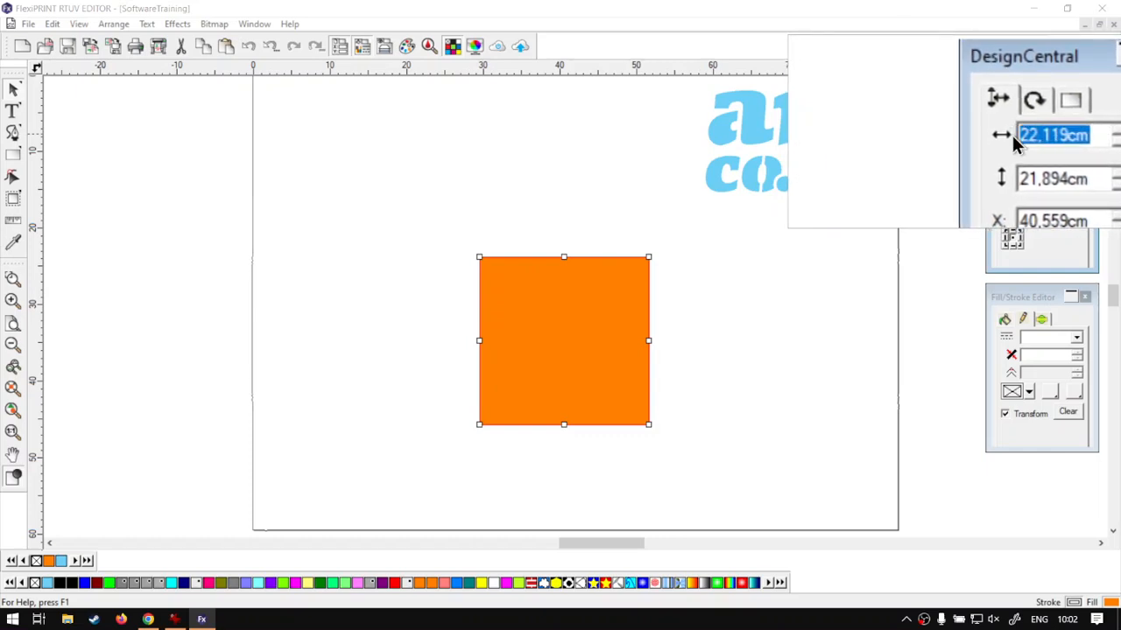
{"action": "type", "text": "24"}
{"action": "key", "text": "Return"}
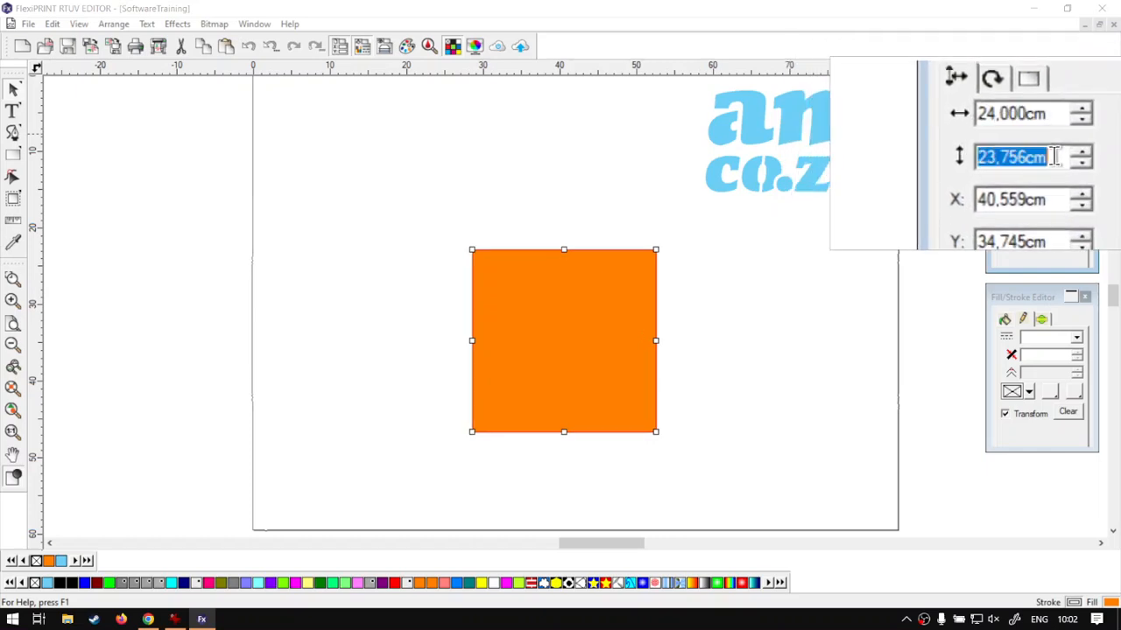
{"action": "double_click", "coordinate": [1015, 157]}
{"action": "type", "text": "40"}
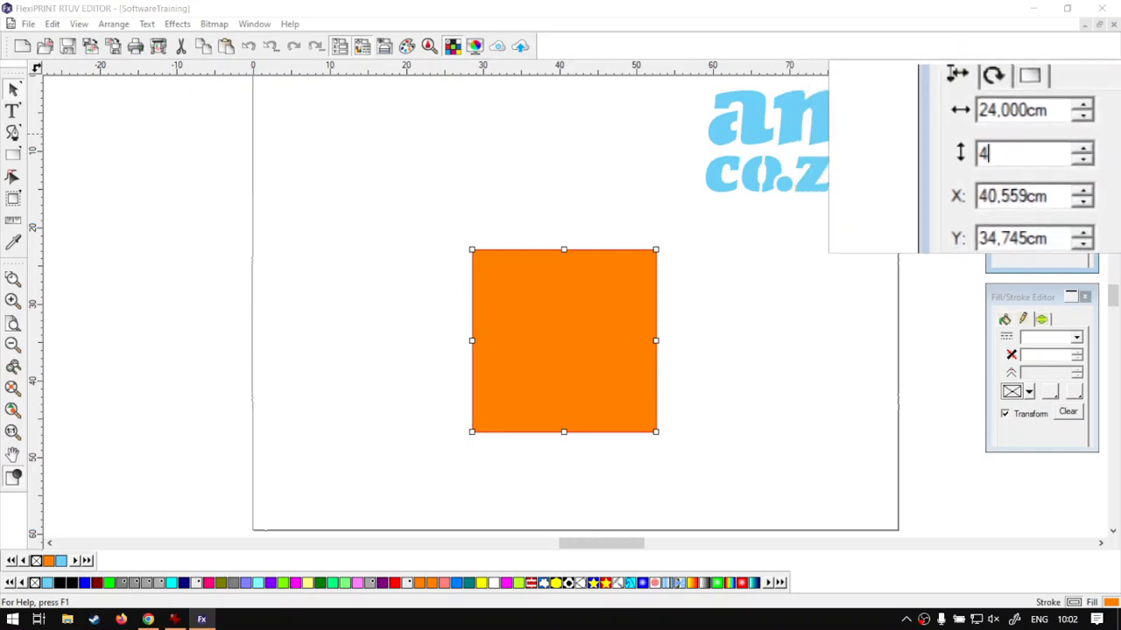
{"action": "key", "text": "Return"}
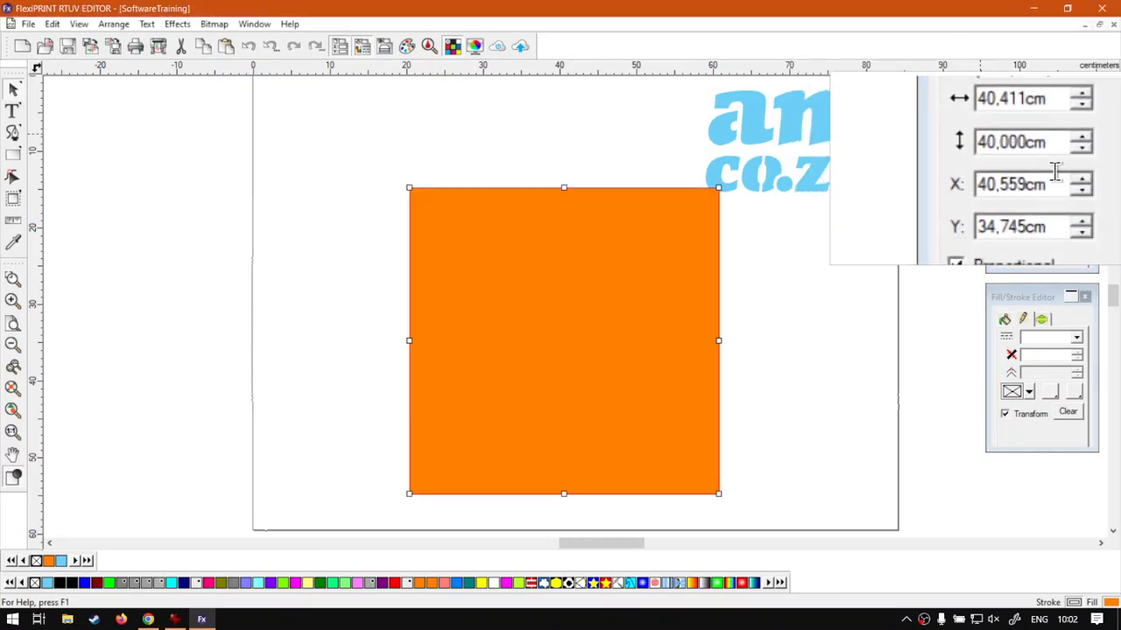
- Set the rectangle's width to 30 cm, keeping its proportions
{"action": "left_click_drag", "start_coordinate": [1055, 140], "coordinate": [1015, 136]}
{"action": "type", "text": "3"}
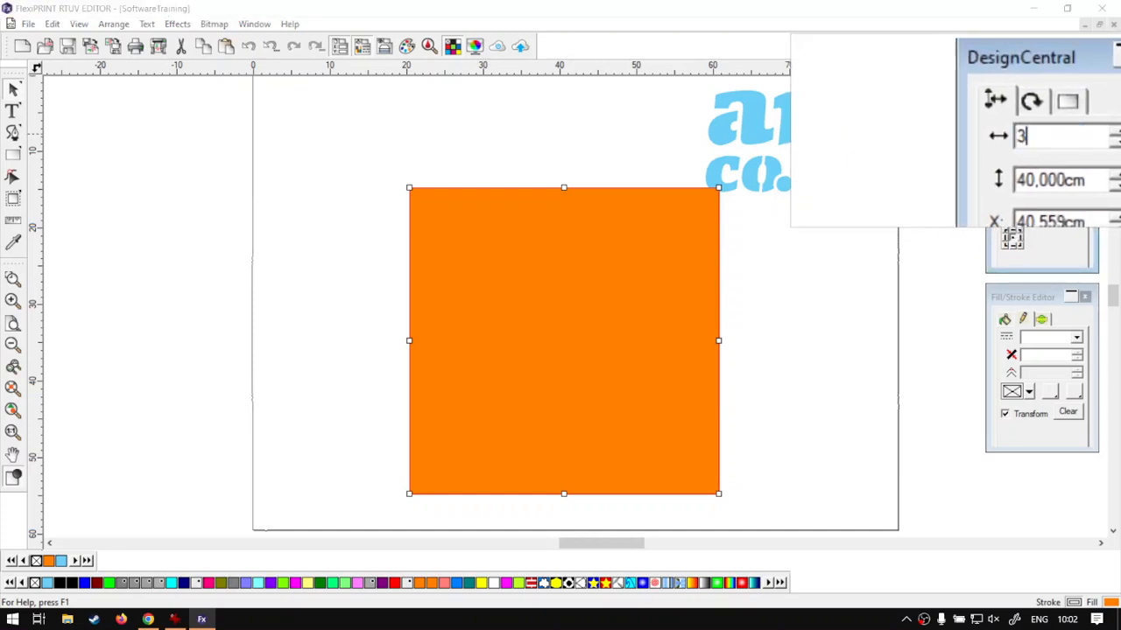
{"action": "type", "text": "0"}
{"action": "key", "text": "Return"}
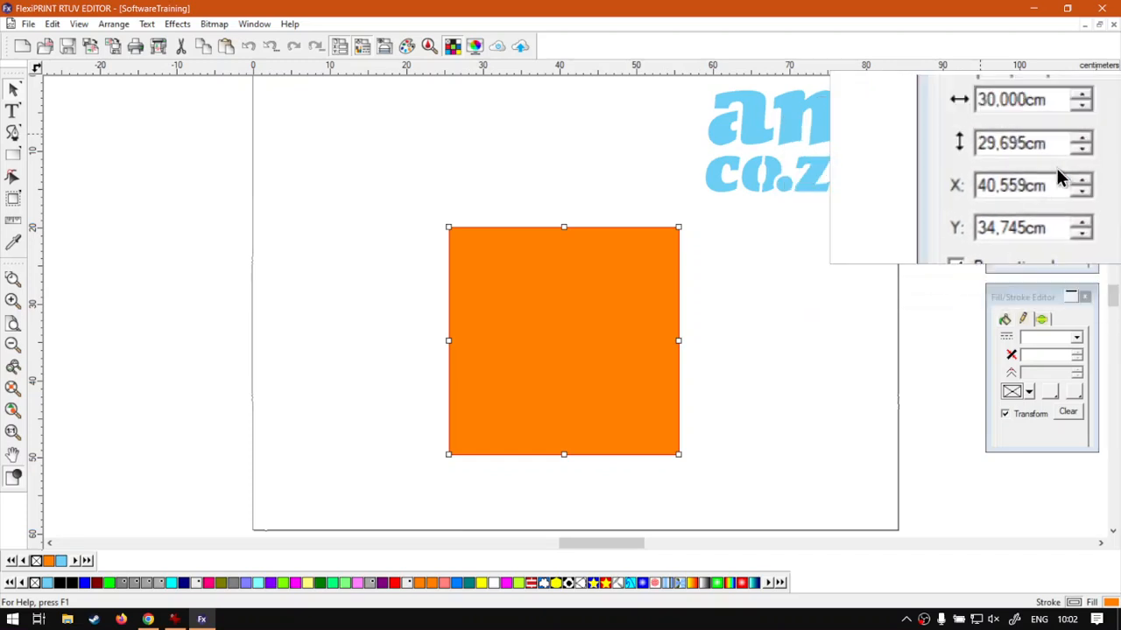
- Adjust the rectangle's width in small increments, up past 30.4 cm and back down to 25.1 cm
{"action": "left_click", "coordinate": [1070, 138]}
{"action": "left_click", "coordinate": [1069, 138]}
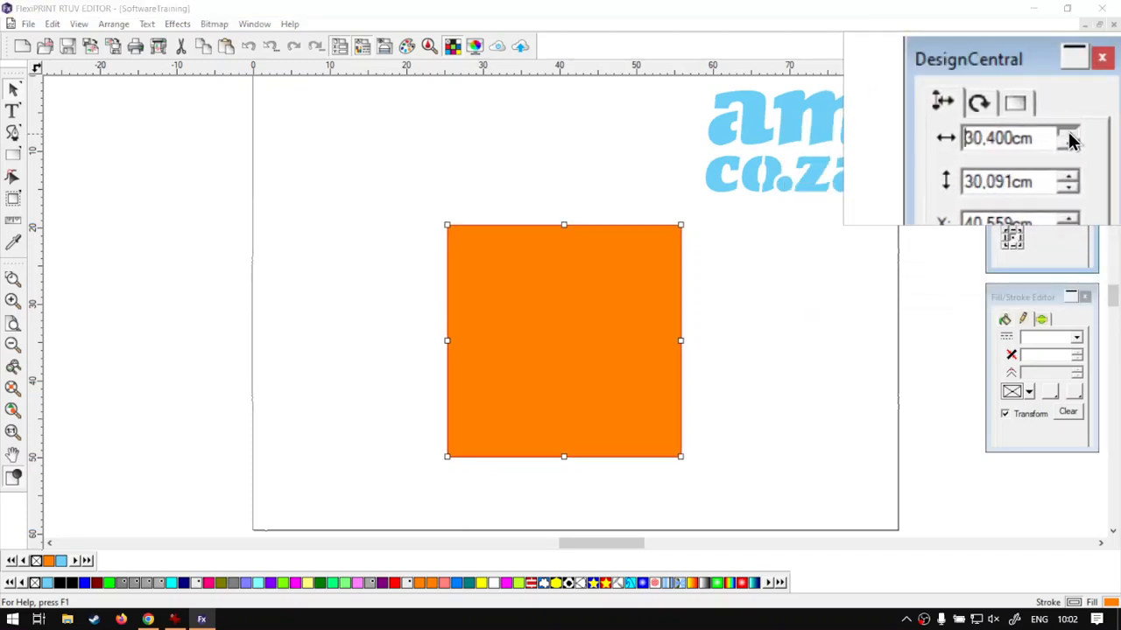
{"action": "left_click", "coordinate": [1069, 139]}
{"action": "left_click_drag", "start_coordinate": [1067, 137], "coordinate": [1068, 137]}
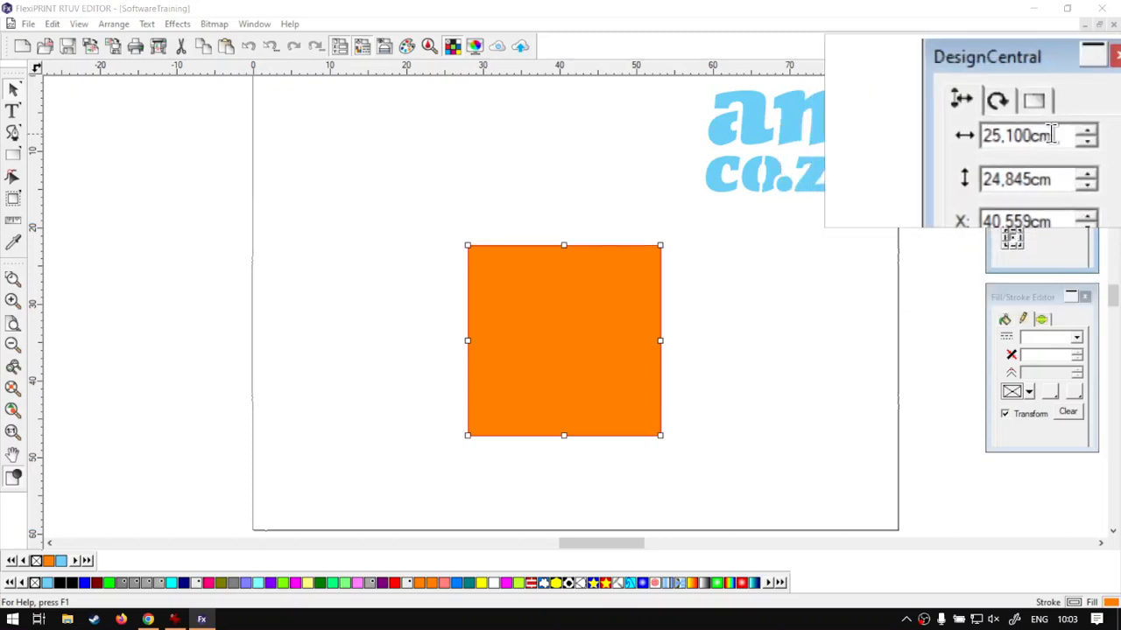
- Set the rectangle to 24 cm wide and 30 cm high without proportional scaling
{"action": "type", "text": "24"}
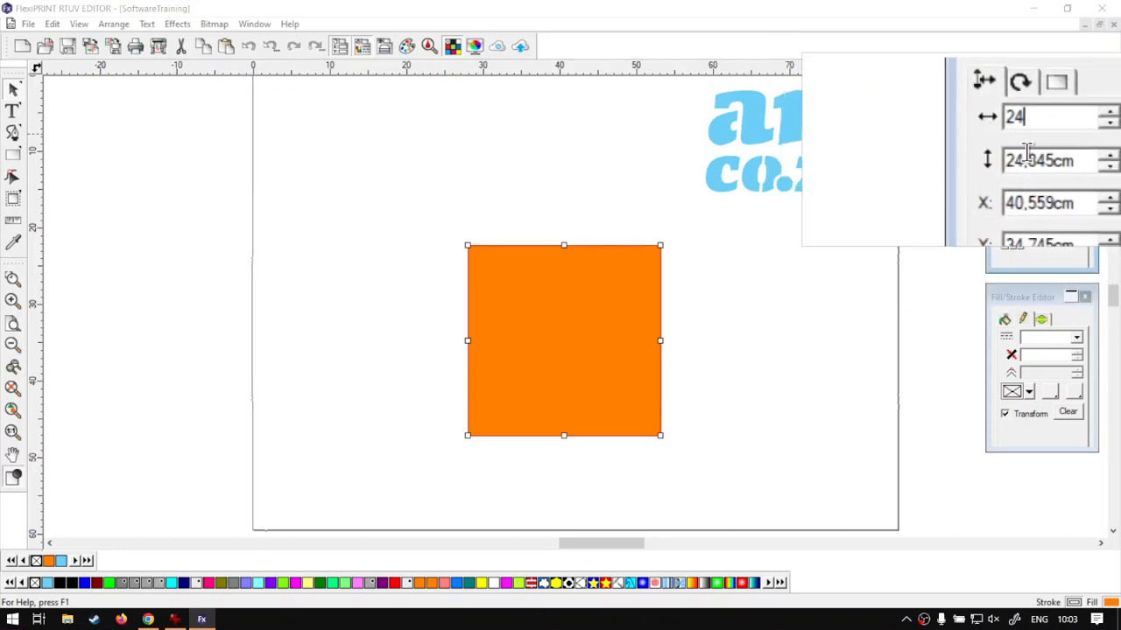
{"action": "key", "text": "Return"}
{"action": "left_click_drag", "start_coordinate": [1051, 157], "coordinate": [1002, 155]}
{"action": "type", "text": "30"}
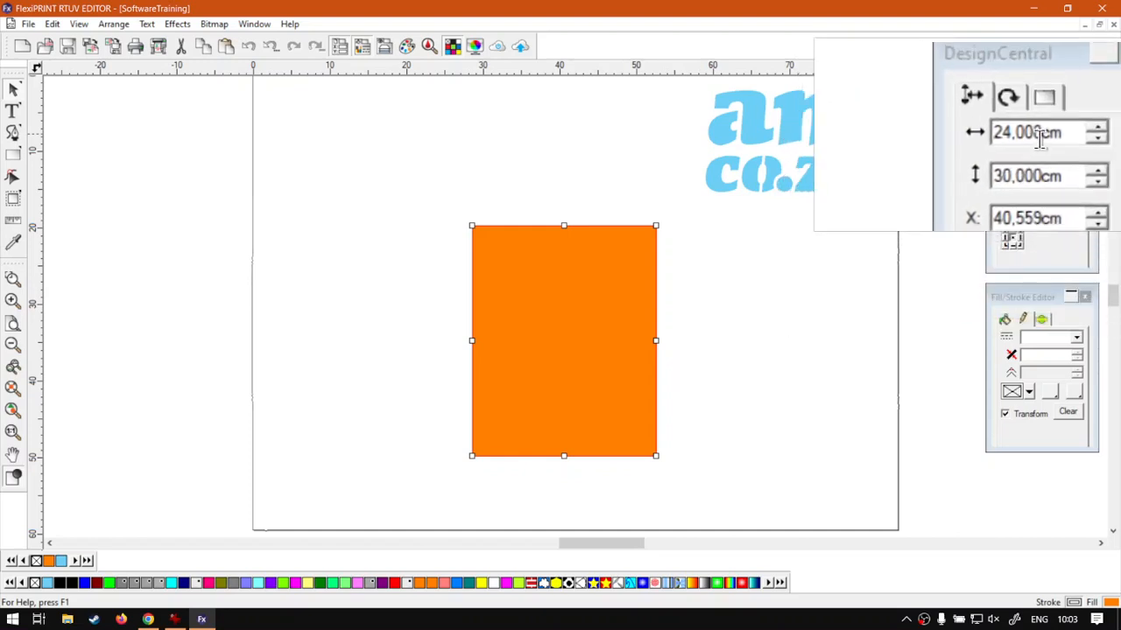
- Anchor the rectangle at its lower-left corner and increase its width proportionally to 27.8 cm
{"action": "left_click", "coordinate": [1004, 248]}
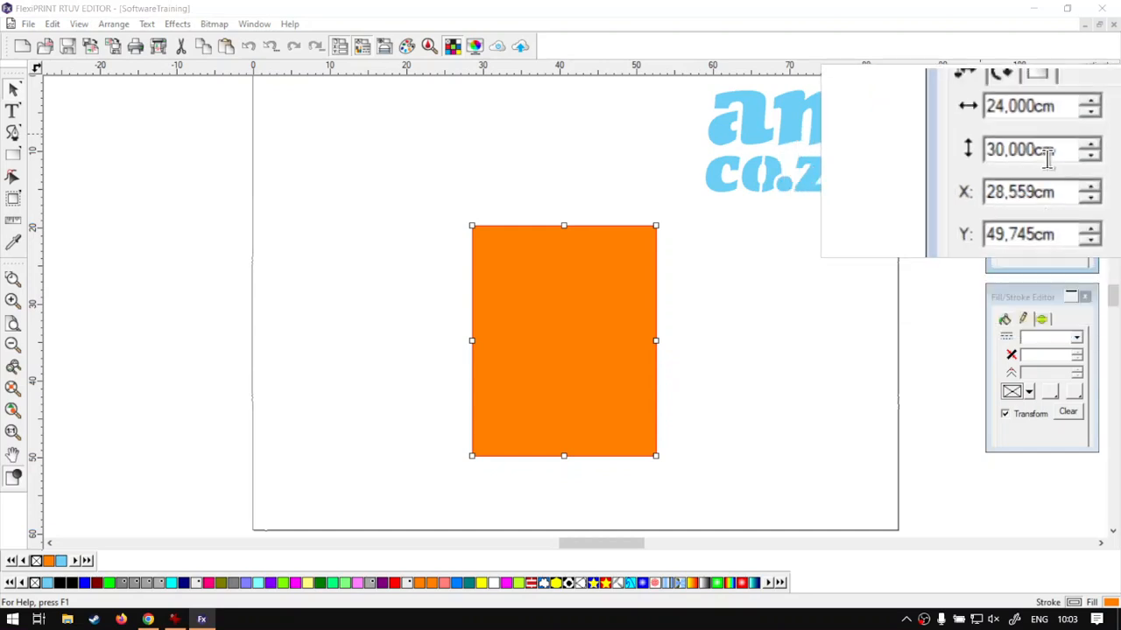
{"action": "left_click", "coordinate": [1029, 226]}
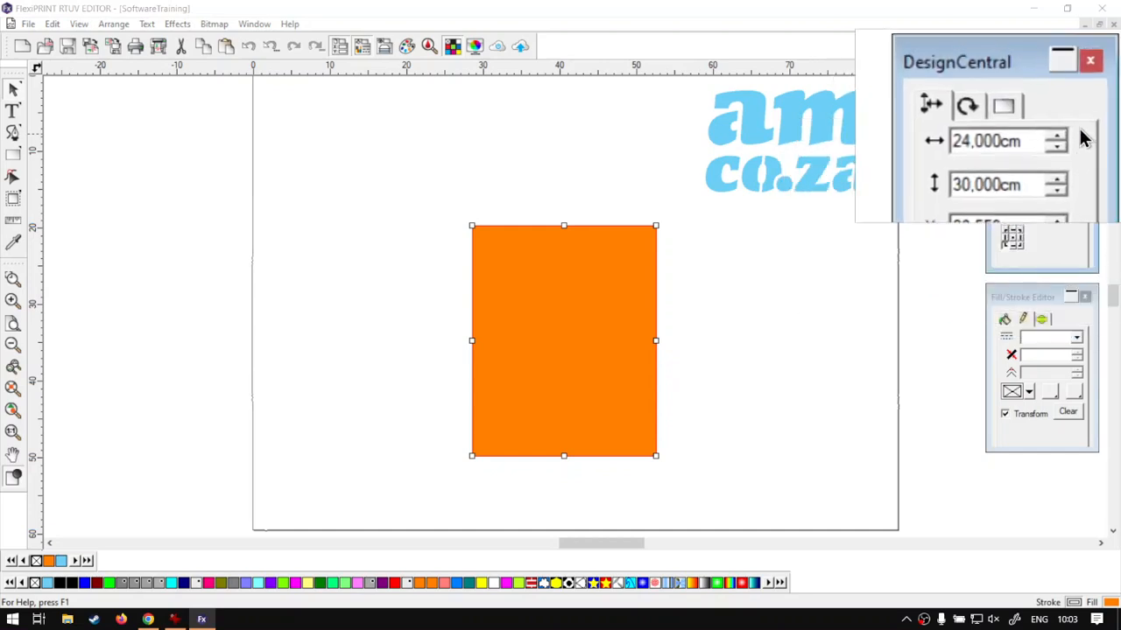
{"action": "left_click_drag", "start_coordinate": [1069, 135], "coordinate": [1068, 138]}
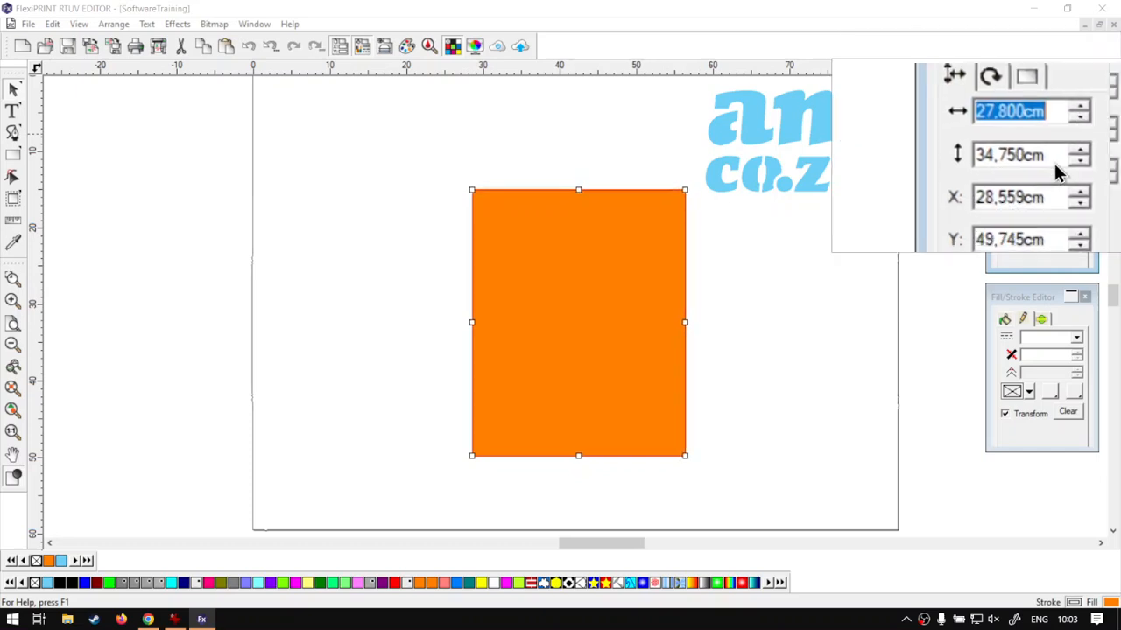
- Anchor the rectangle at the middle of its right edge and reduce its width proportionally to 24.8 cm
{"action": "left_click", "coordinate": [1019, 236]}
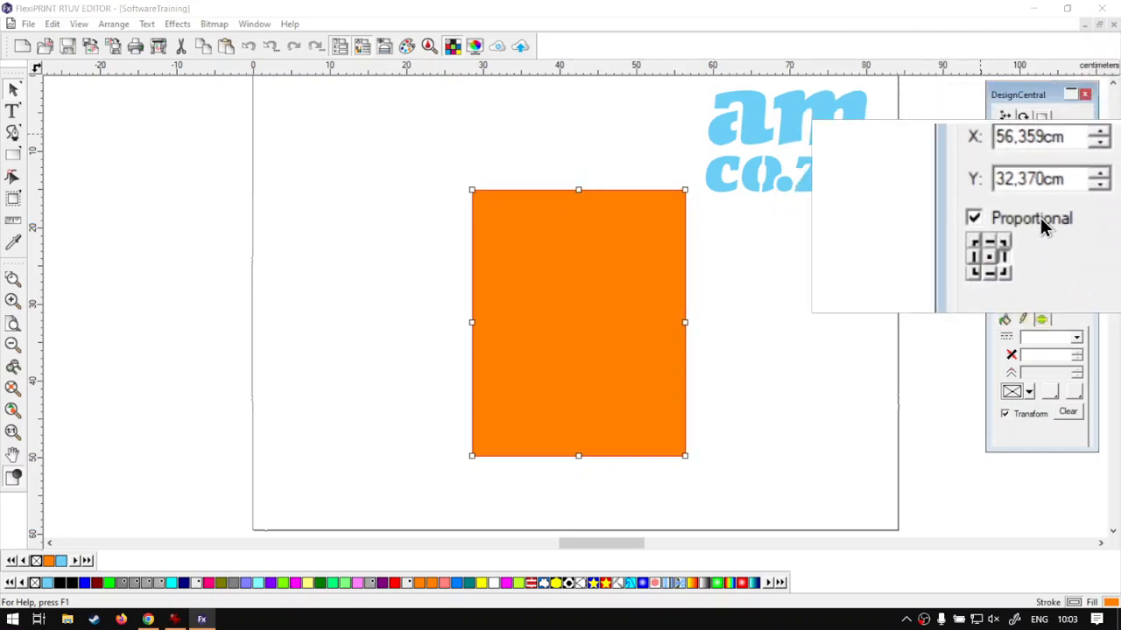
{"action": "left_click", "coordinate": [1068, 138]}
{"action": "left_click_drag", "start_coordinate": [1068, 140], "coordinate": [1067, 140]}
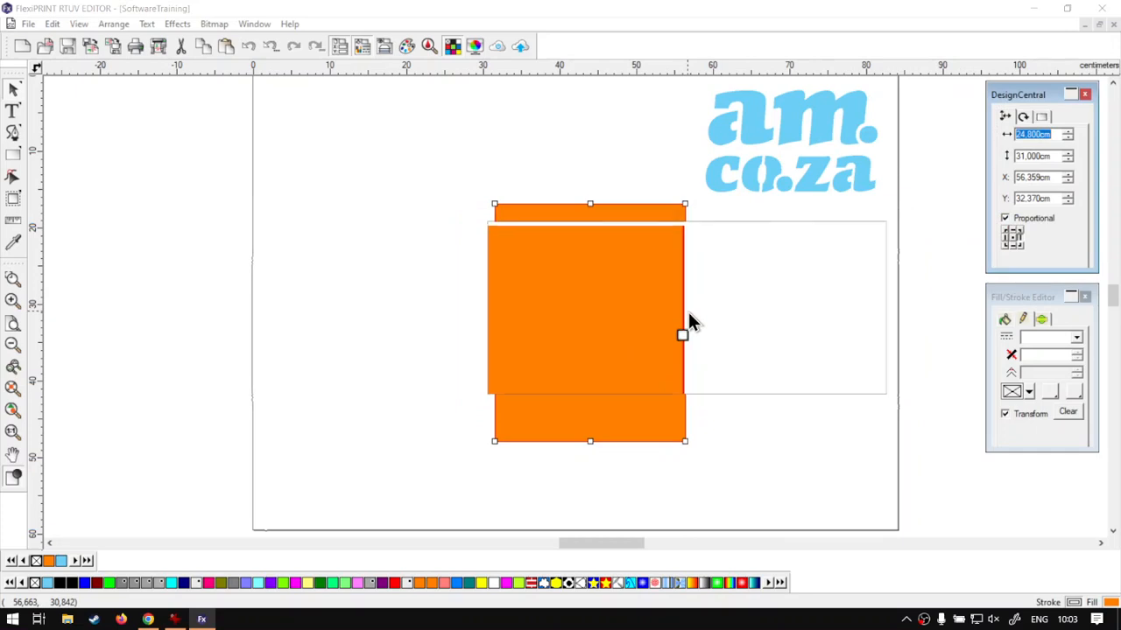
- Move the rectangle closer to the page's left side and set its reference point back to the centre
{"action": "left_click_drag", "start_coordinate": [640, 285], "coordinate": [584, 294]}
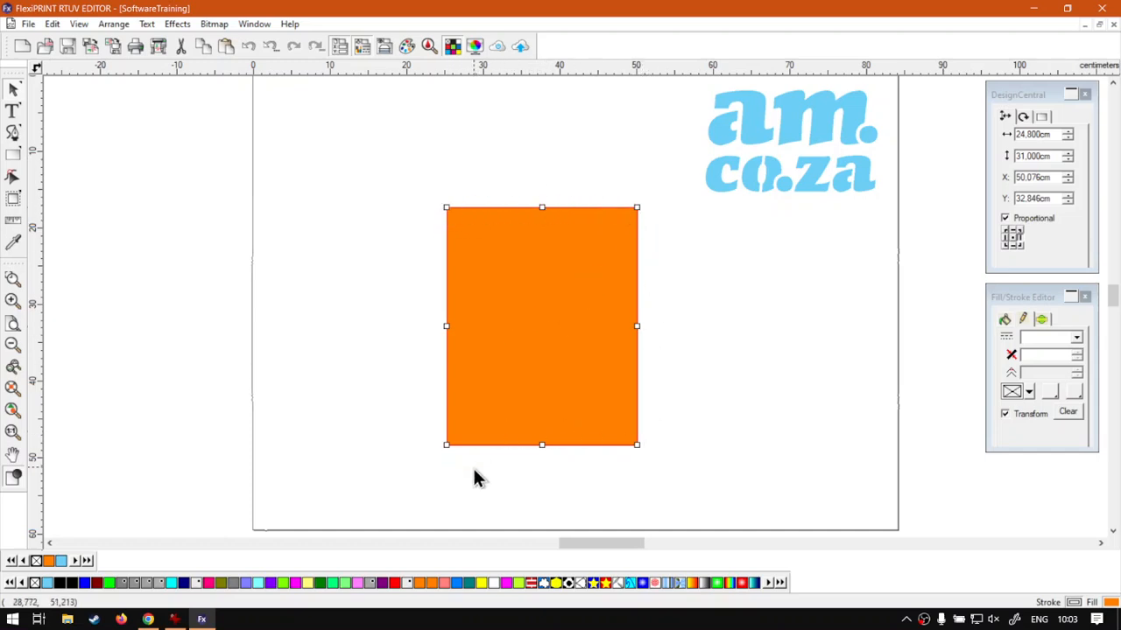
{"action": "left_click_drag", "start_coordinate": [574, 338], "coordinate": [570, 334]}
{"action": "left_click", "coordinate": [1011, 96]}
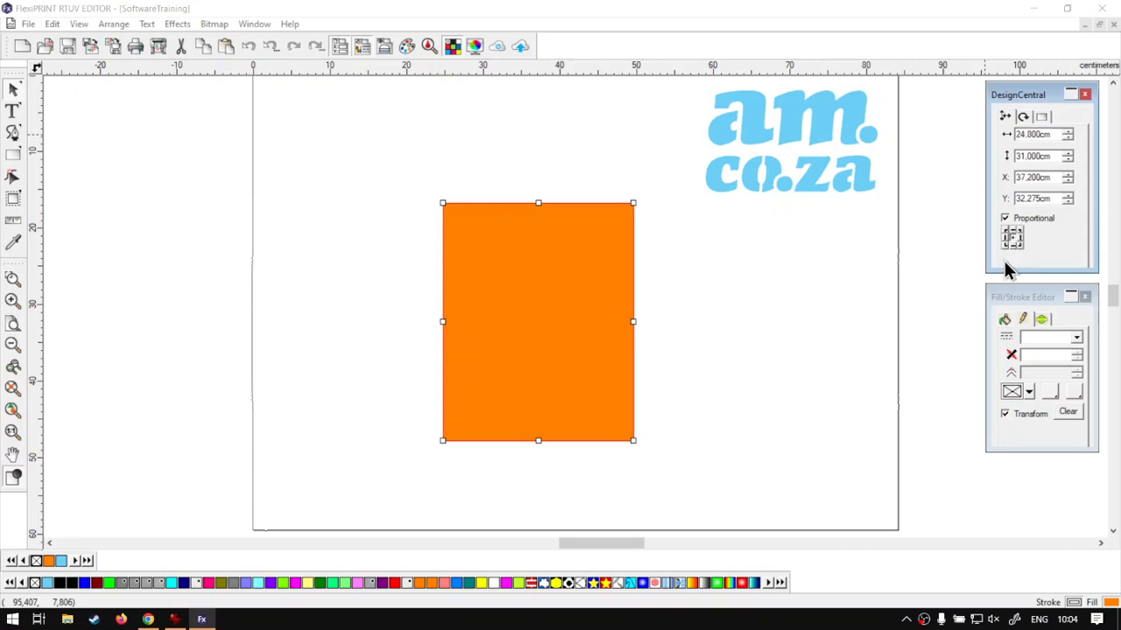
- Switch to Chrome and activate the search field on the softwaretraining.co.za home page
{"action": "left_click", "coordinate": [148, 619]}
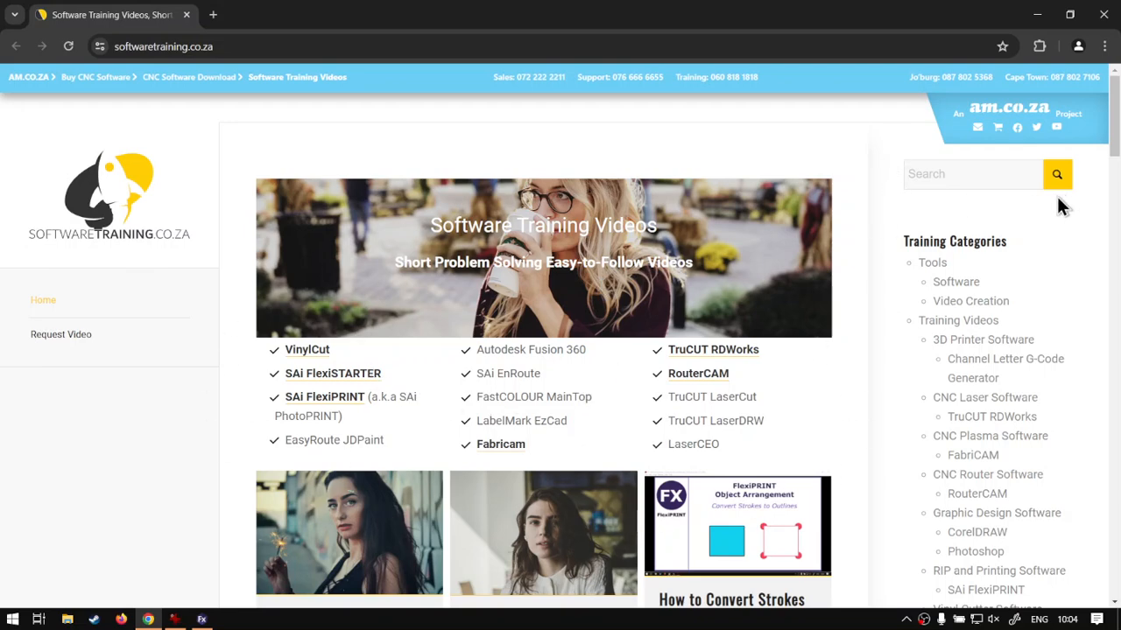
{"action": "left_click", "coordinate": [964, 176]}
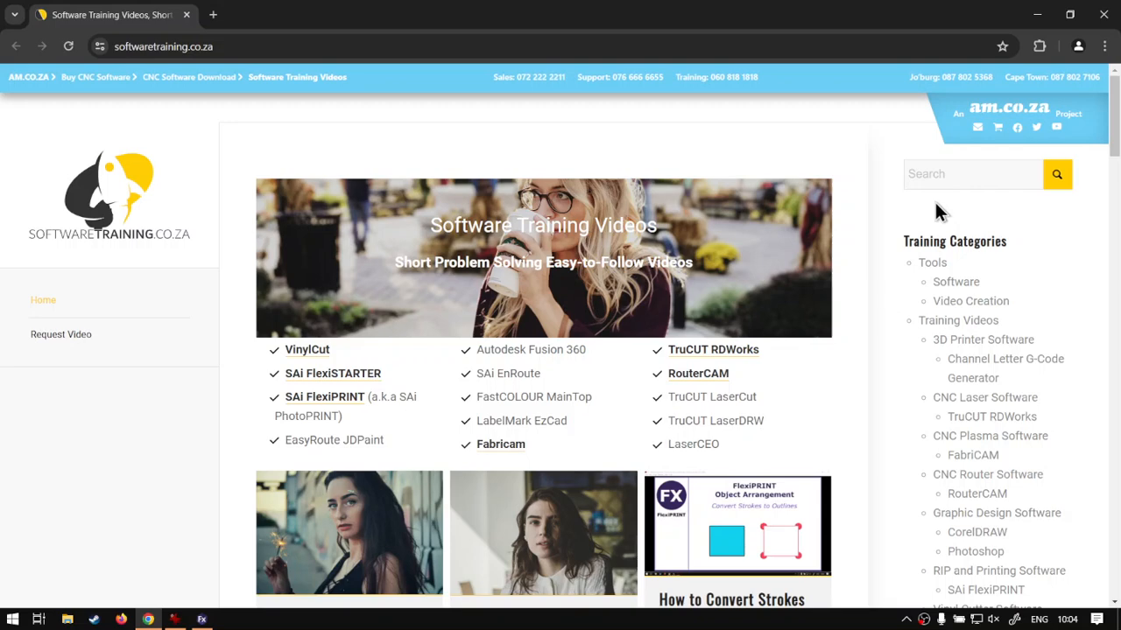